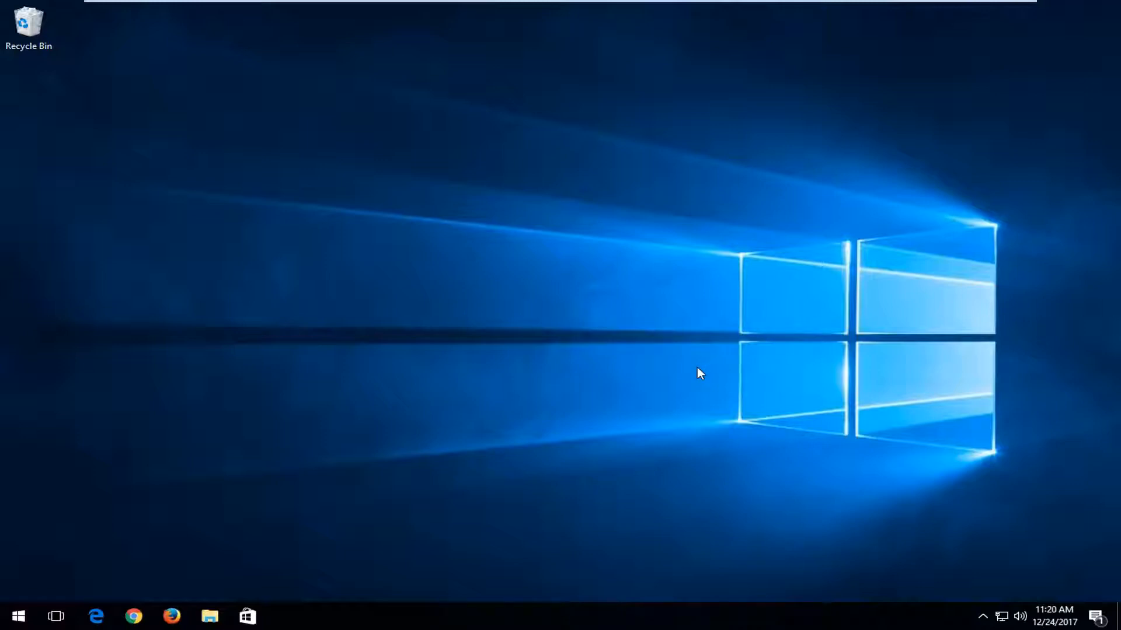
# Display the system's speaker volume slider to view its current style, and close it again
pyautogui.click(1021, 617)
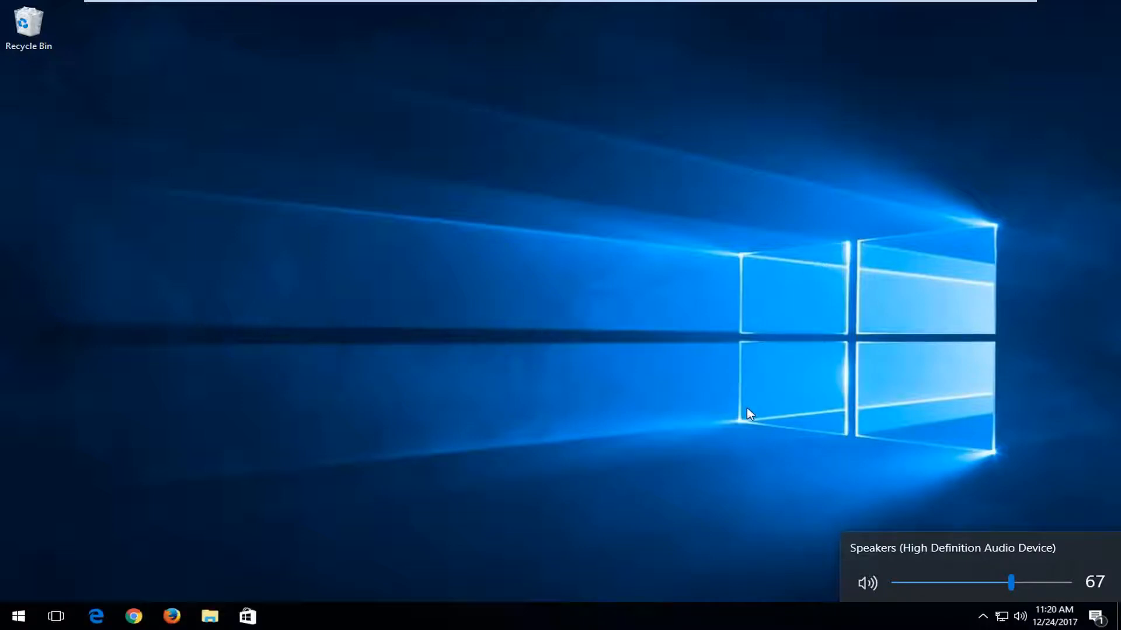
pyautogui.click(600, 239)
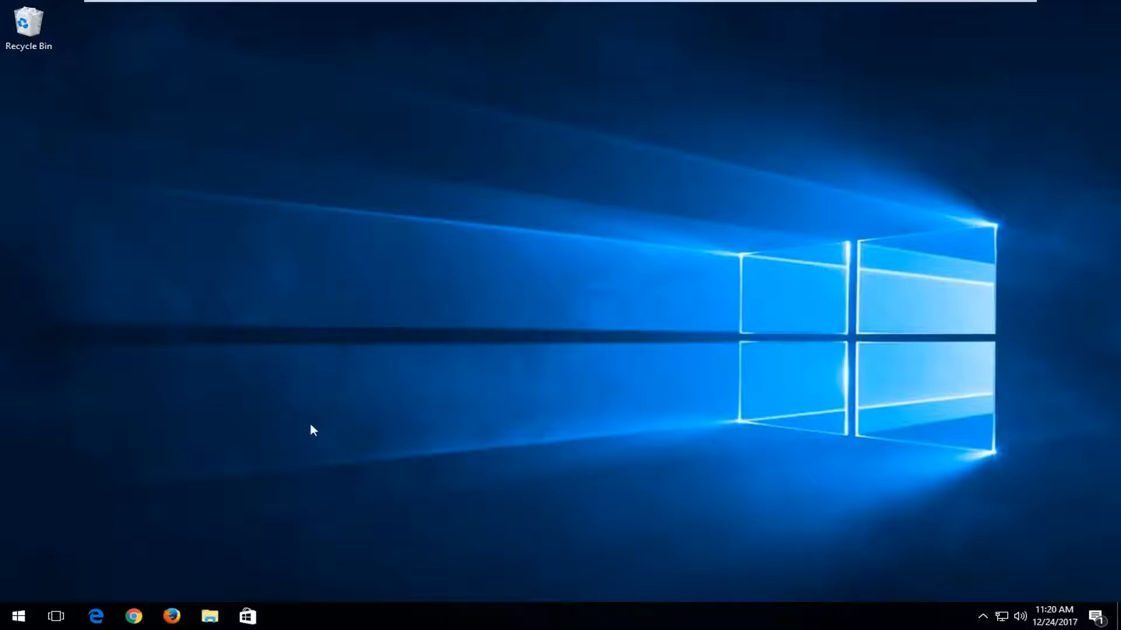
# Search for regedit and run the Registry Editor as administrator, allowing it to make changes to the device
pyautogui.click(24, 616)
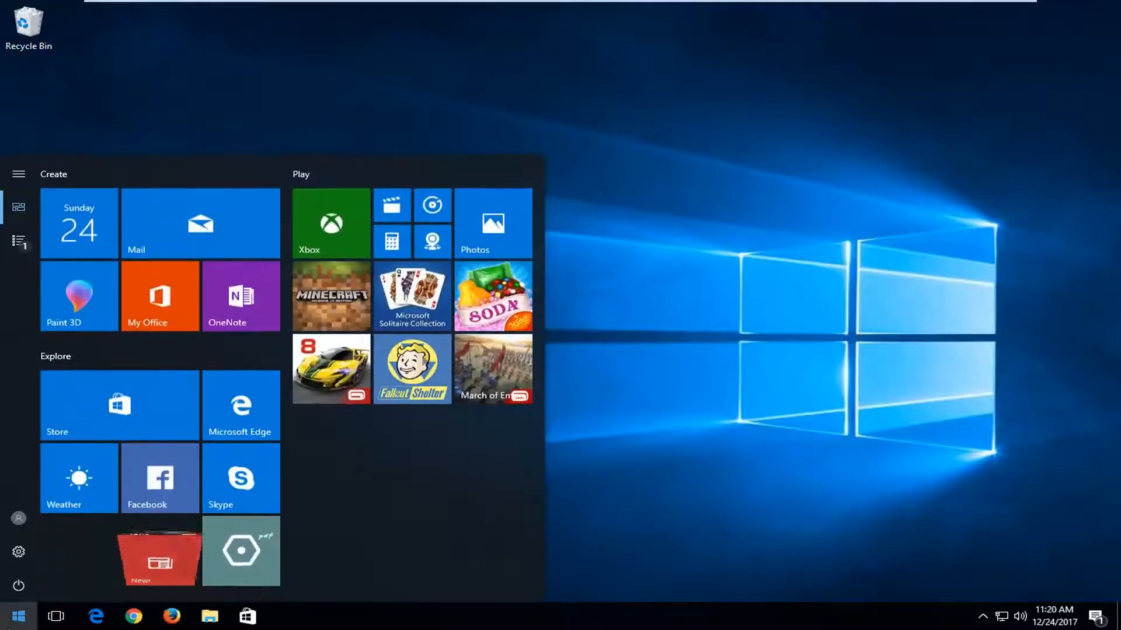
pyautogui.write('regedit')
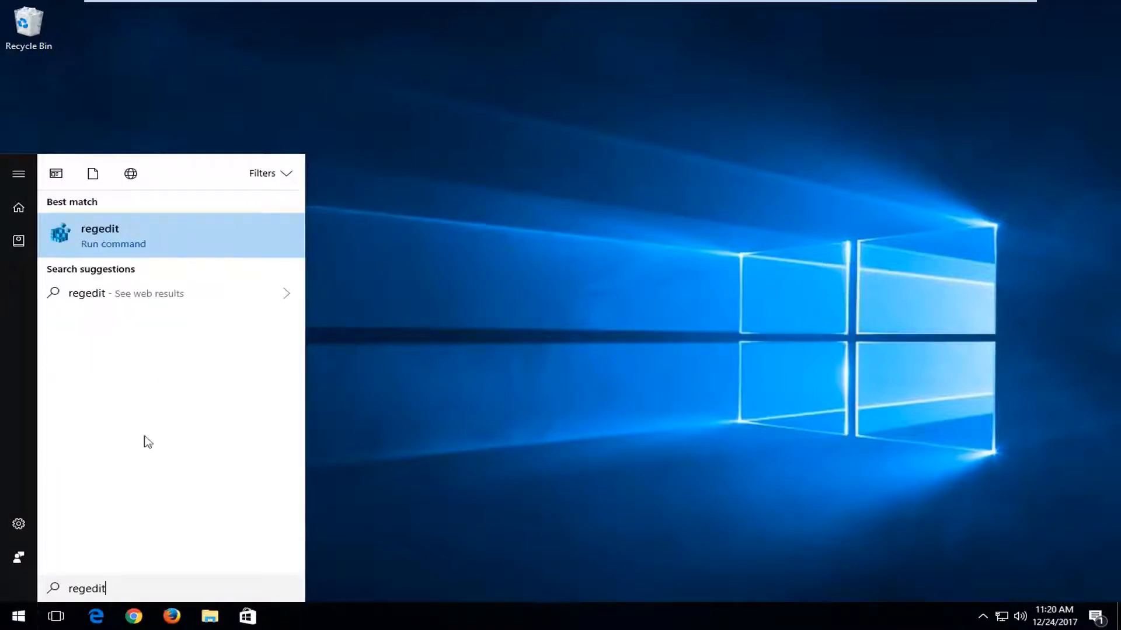
pyautogui.rightClick(108, 235)
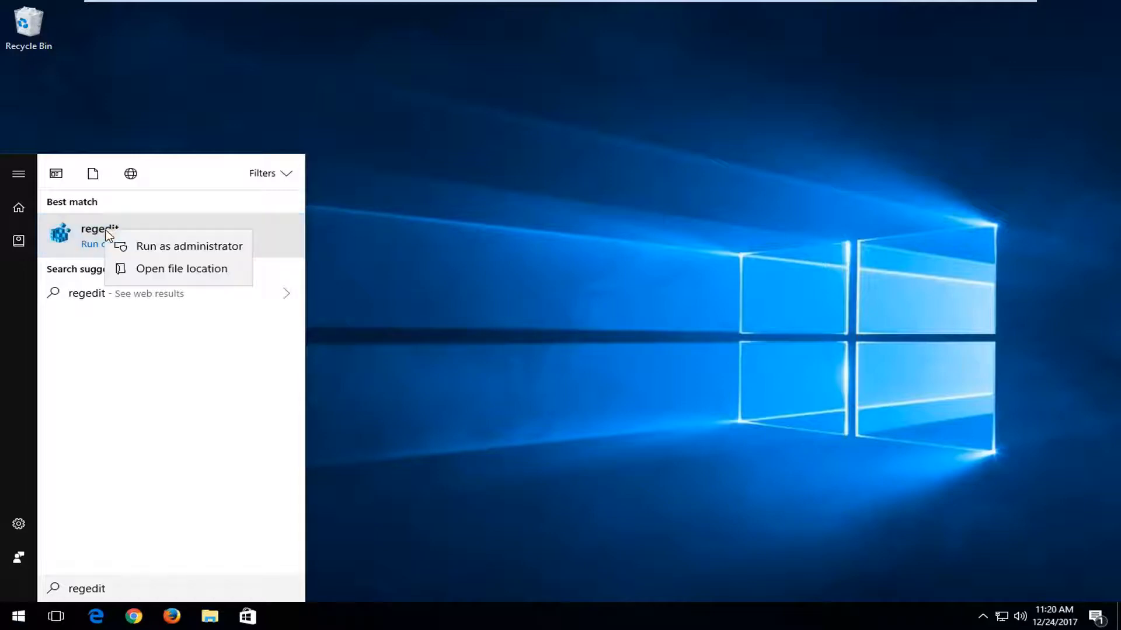
pyautogui.click(136, 245)
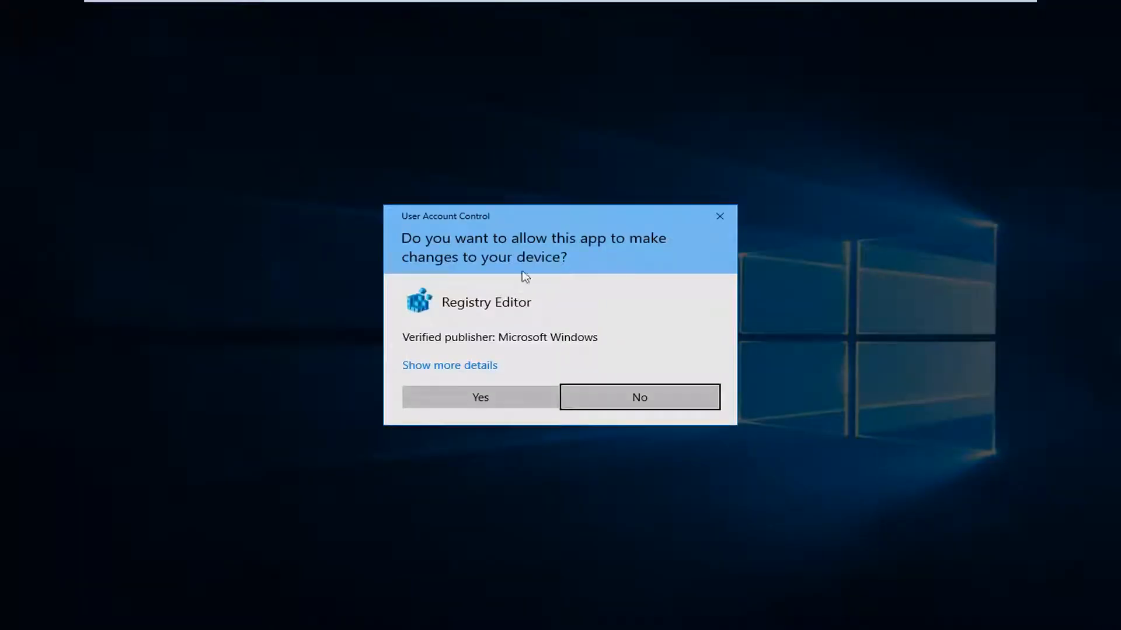
pyautogui.click(449, 399)
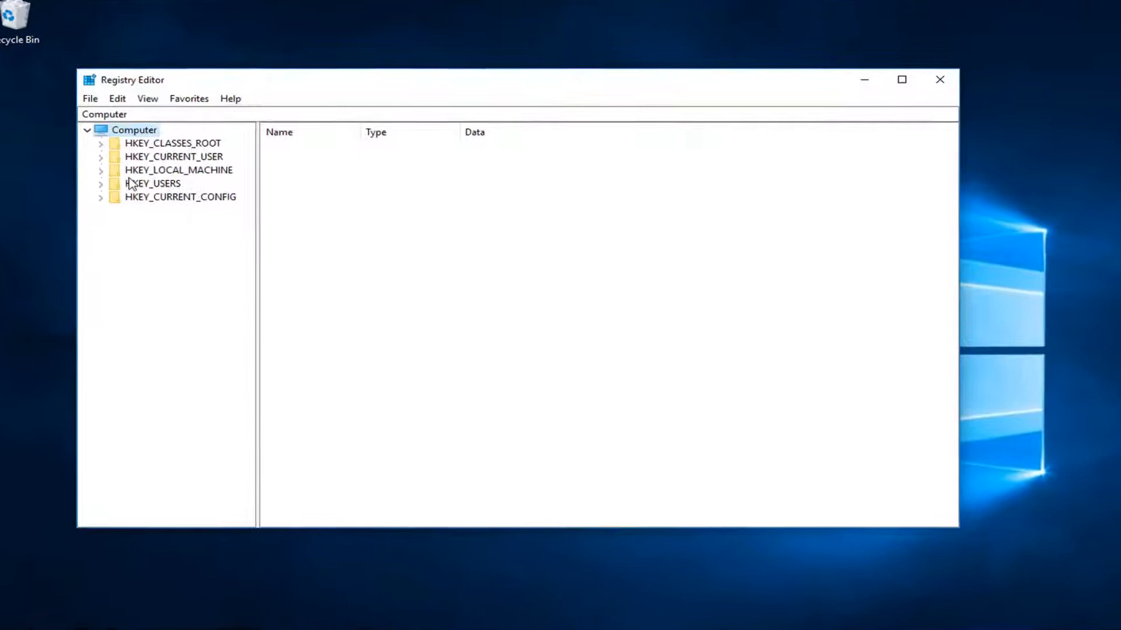
# Expand the registry tree down to HKEY_LOCAL_MACHINE\SOFTWARE\Microsoft
pyautogui.click(143, 156)
pyautogui.click(145, 170)
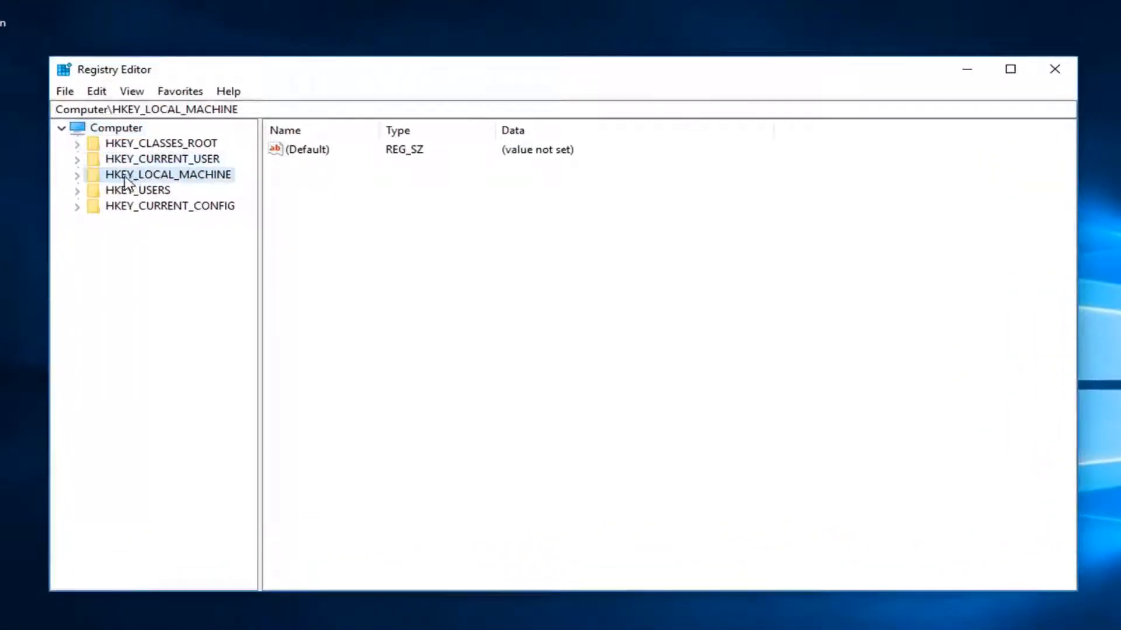
pyautogui.click(77, 175)
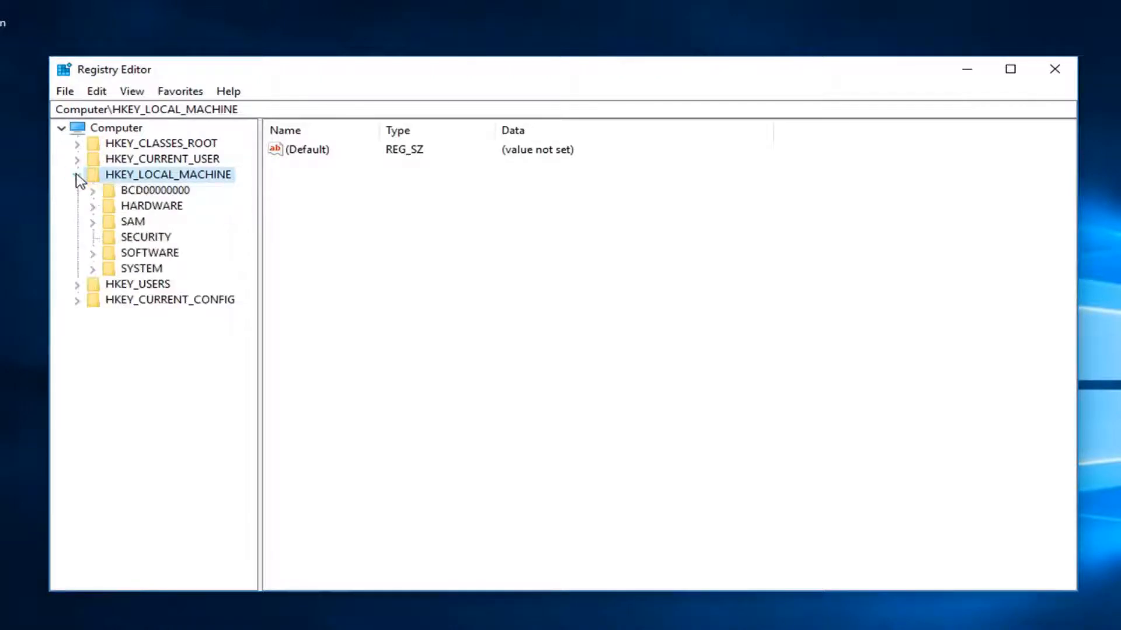
pyautogui.click(92, 253)
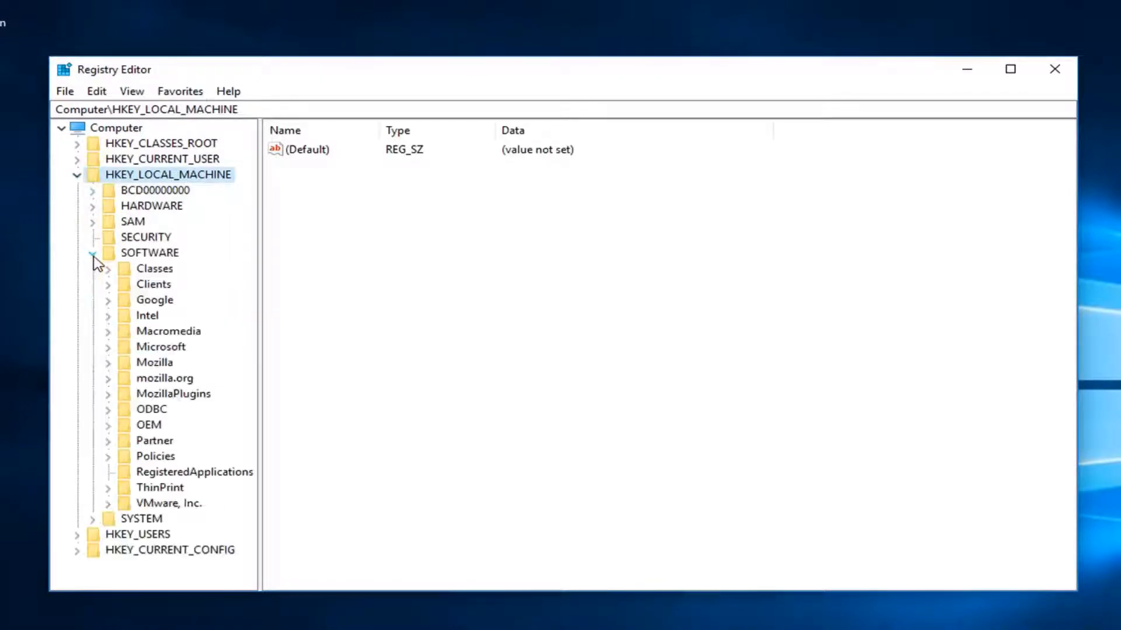
pyautogui.click(109, 348)
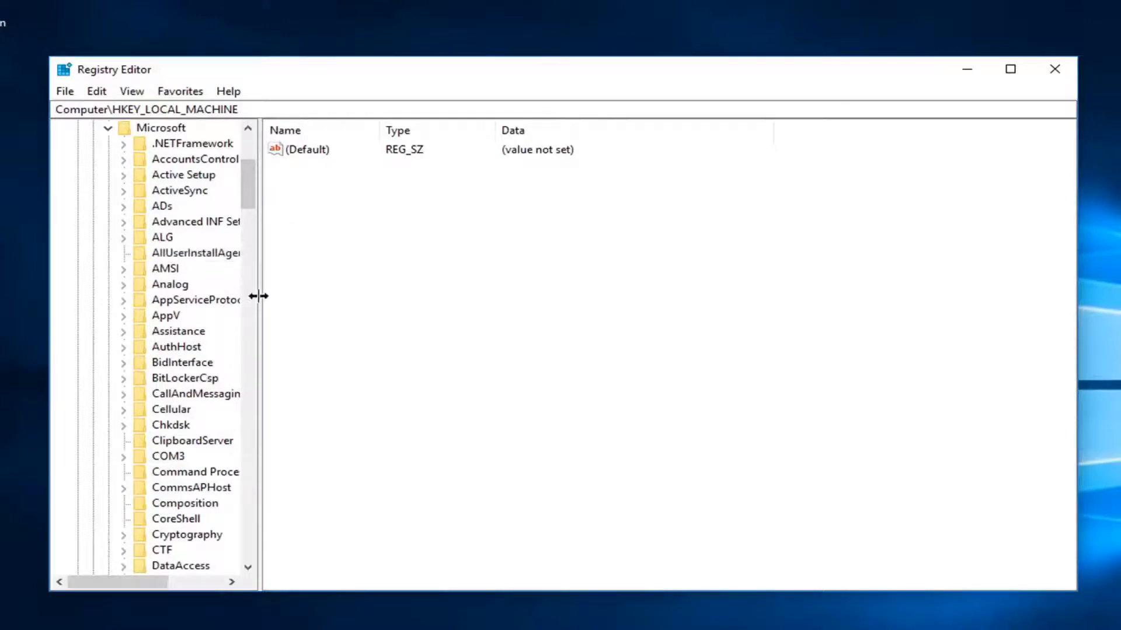
# Widen the key tree and expand Windows NT\CurrentVersion under the Microsoft key
pyautogui.moveTo(257, 294); pyautogui.dragTo(354, 290)
pyautogui.scroll(-1, 189, 399)
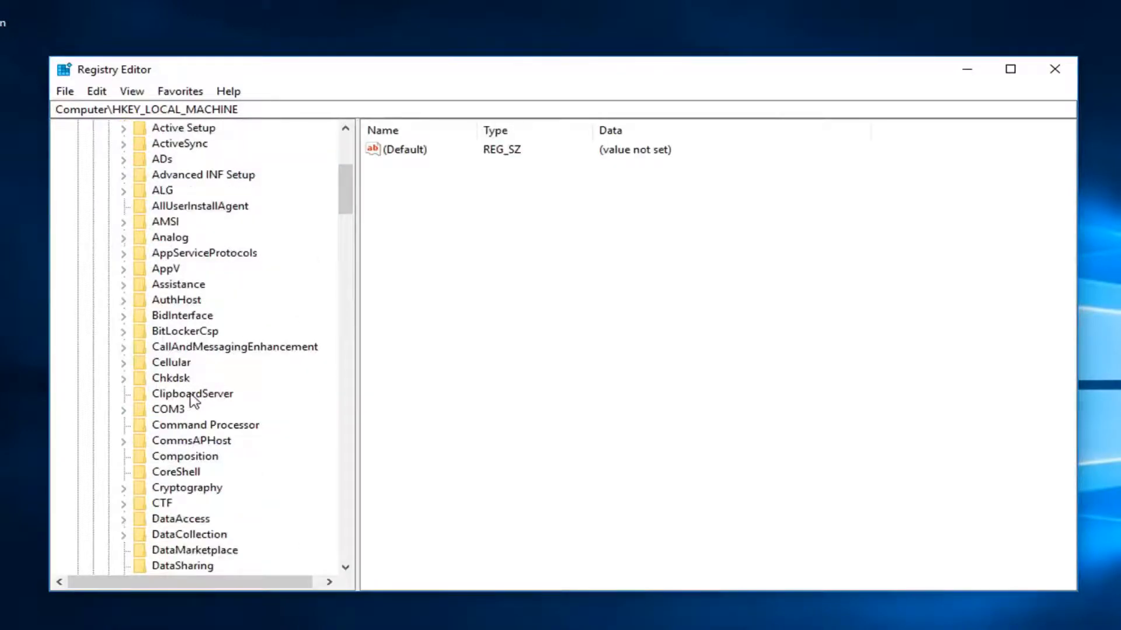
pyautogui.scroll(-12, 190, 399)
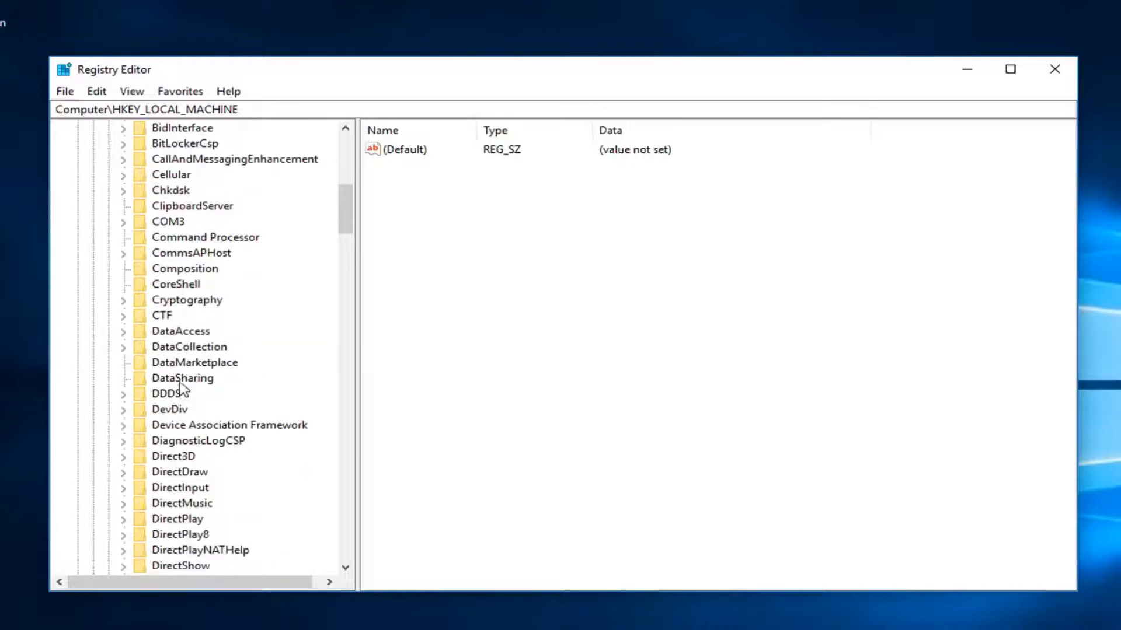
pyautogui.scroll(-16, 168, 396)
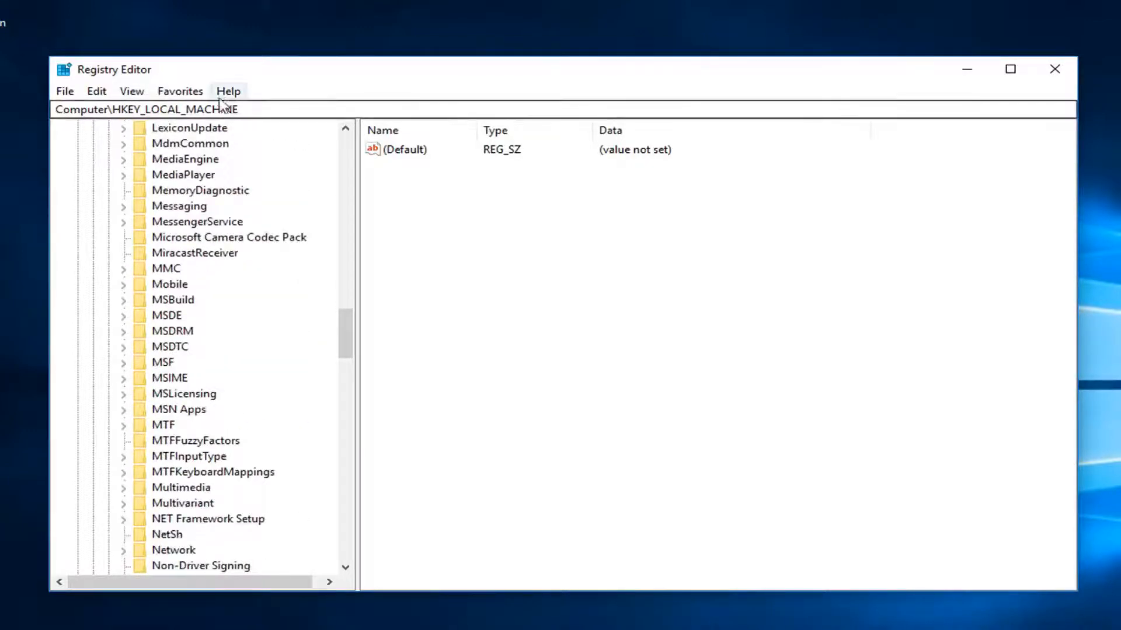
pyautogui.scroll(-7, 173, 344)
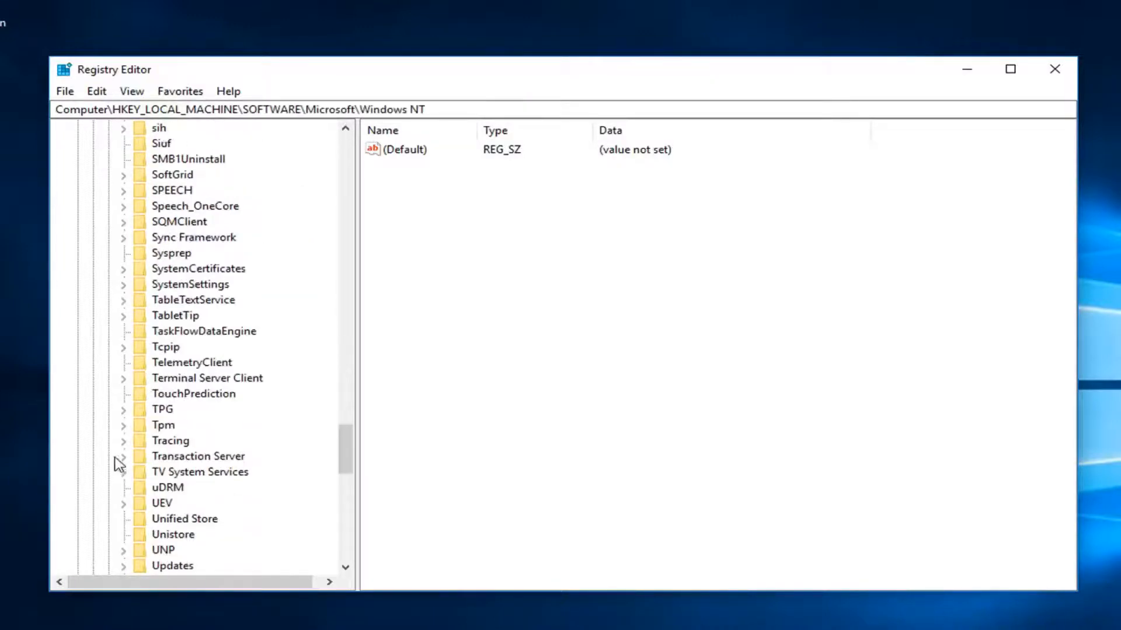
pyautogui.scroll(-6, 164, 408)
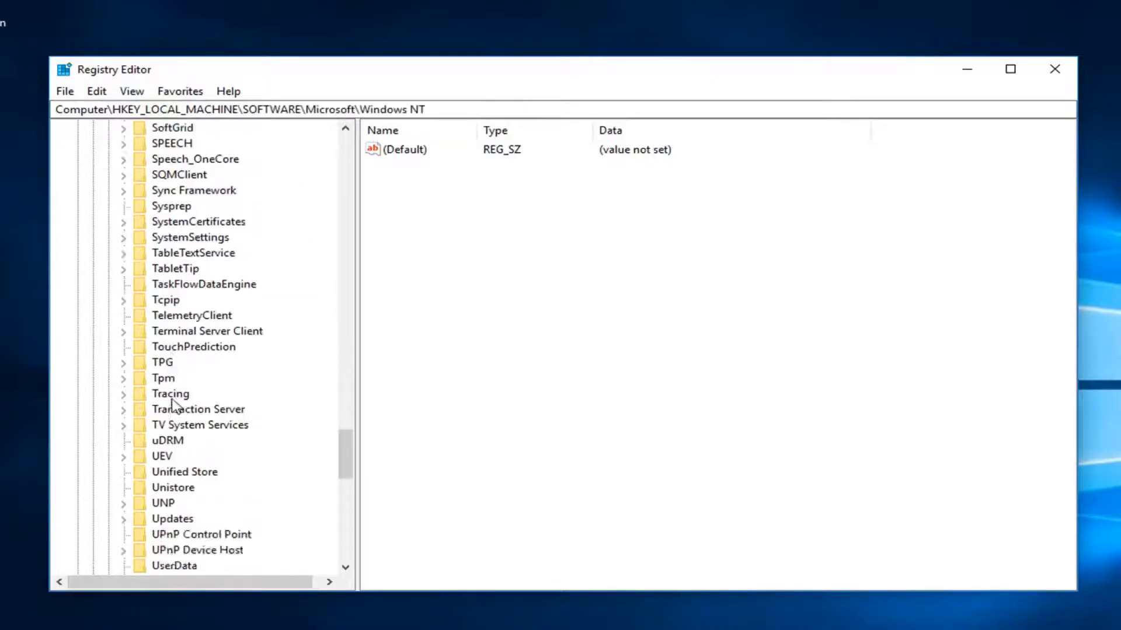
pyautogui.scroll(-3, 162, 408)
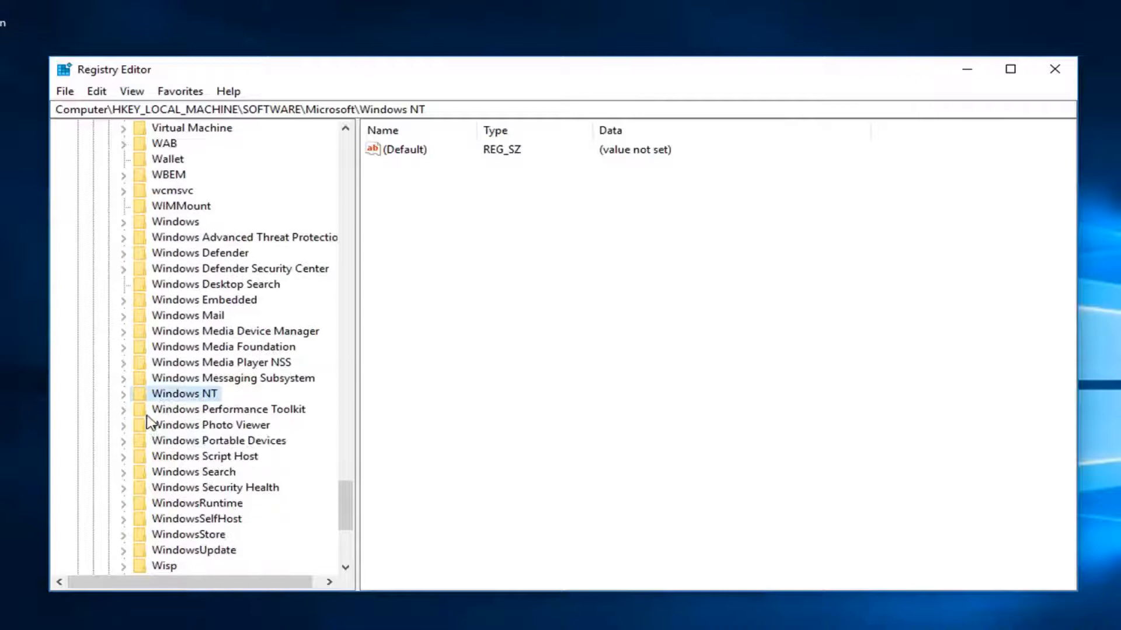
pyautogui.click(123, 394)
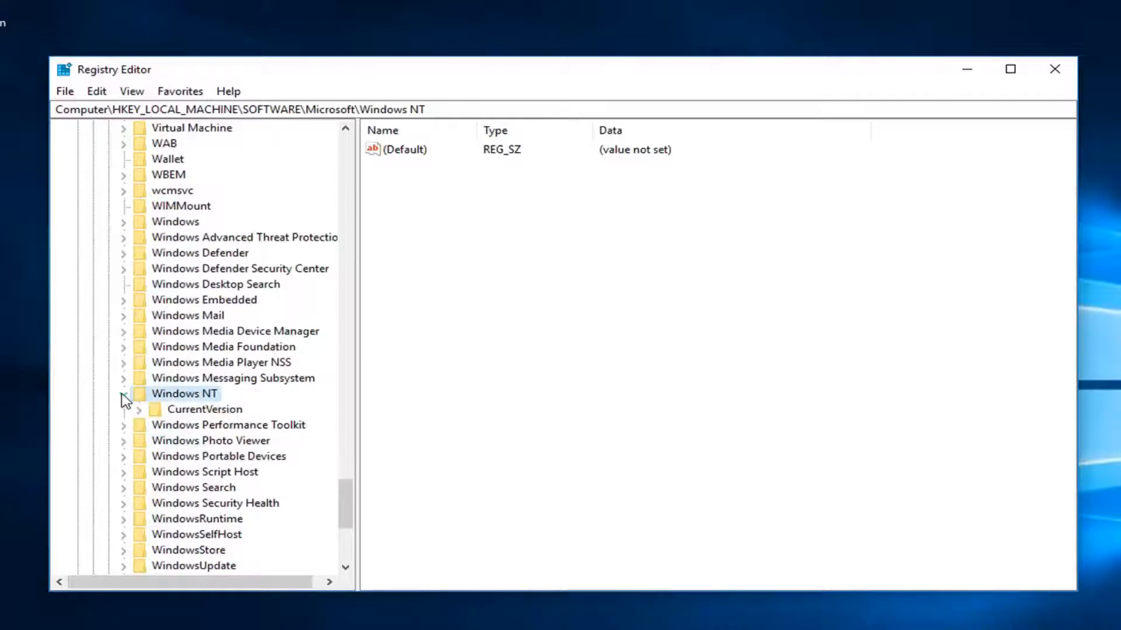
pyautogui.click(175, 411)
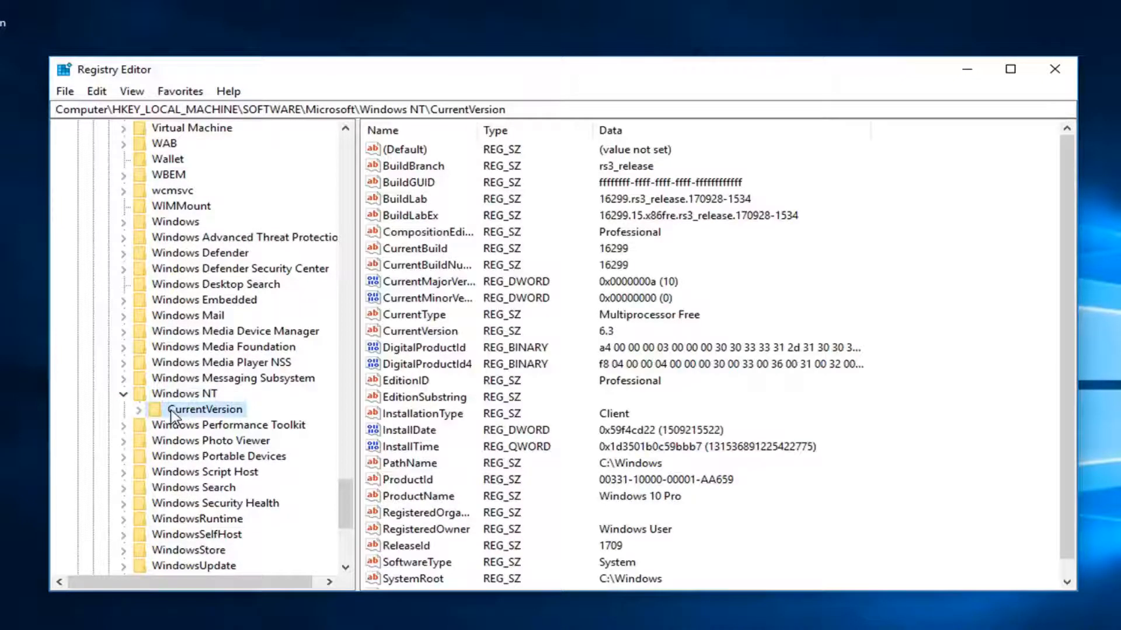
pyautogui.click(139, 411)
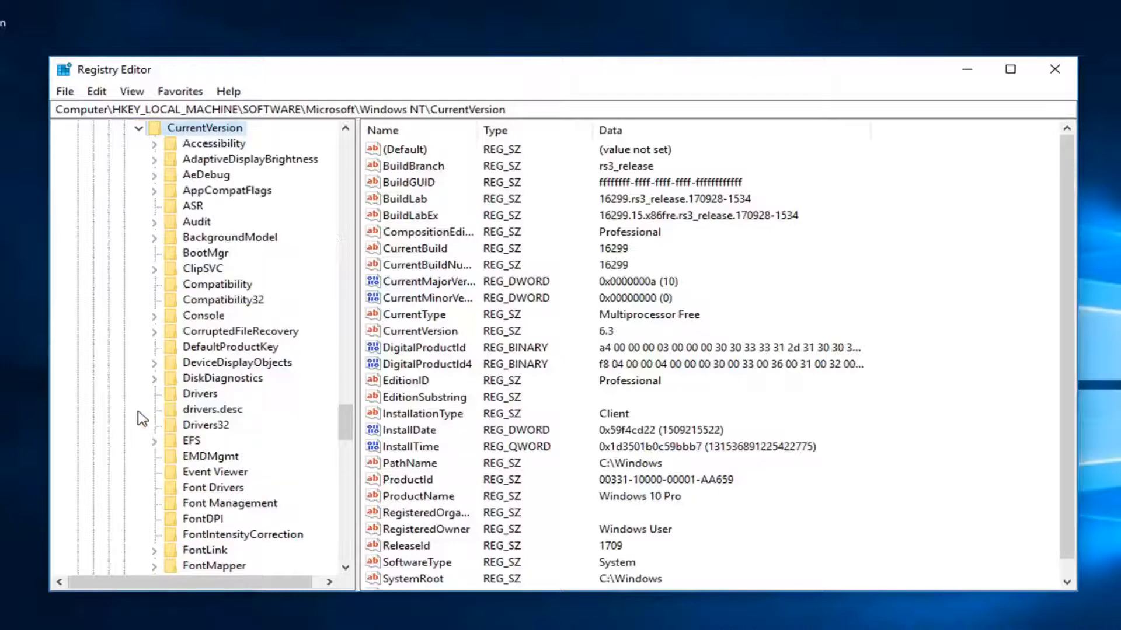
# Create a new key named MTCUVC under Windows NT\CurrentVersion
pyautogui.scroll(-3, 228, 388)
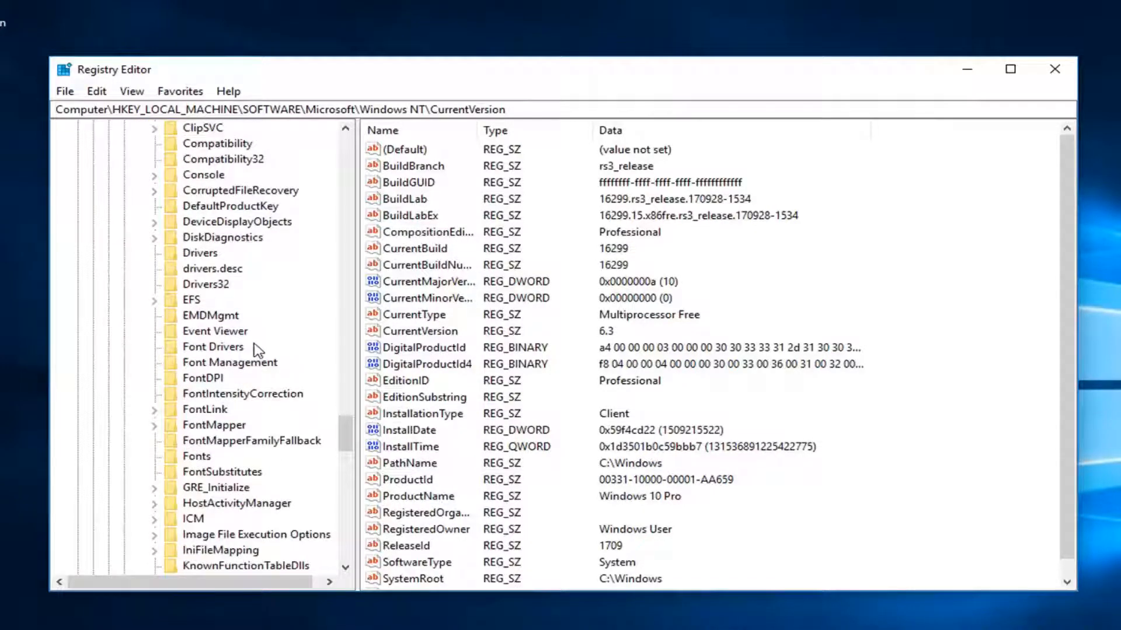
pyautogui.scroll(4, 234, 372)
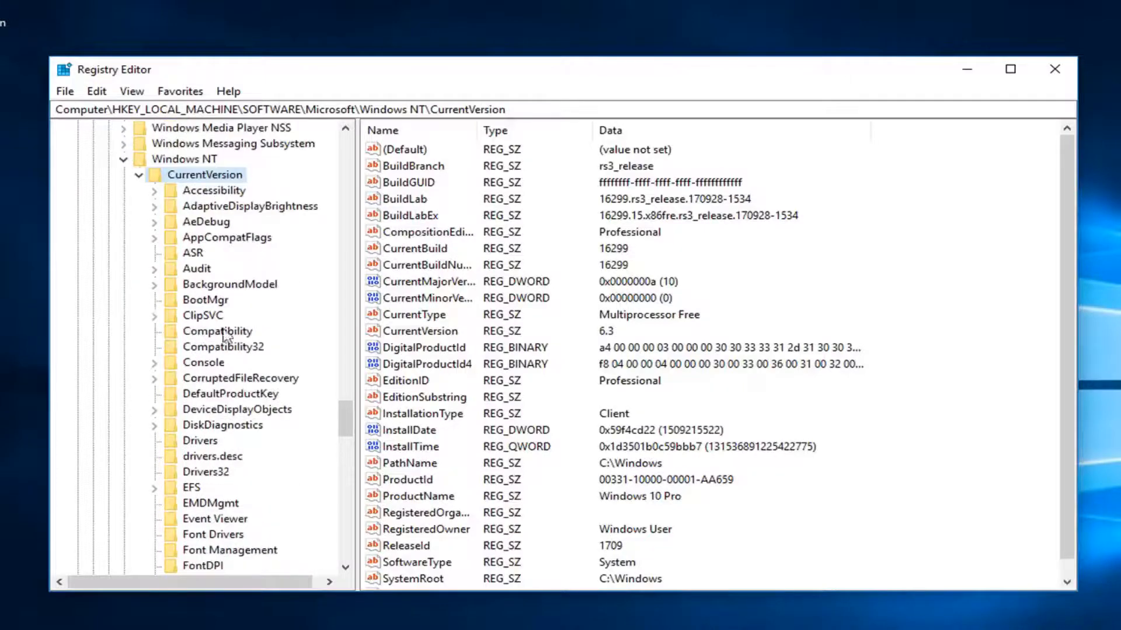
pyautogui.scroll(3, 218, 240)
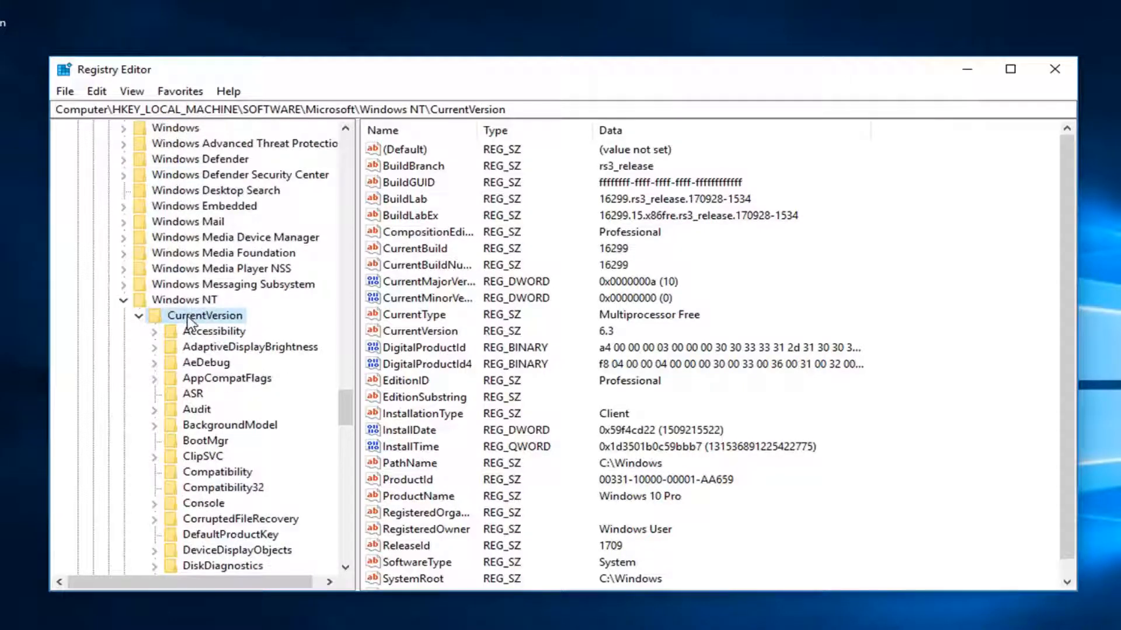
pyautogui.rightClick(187, 320)
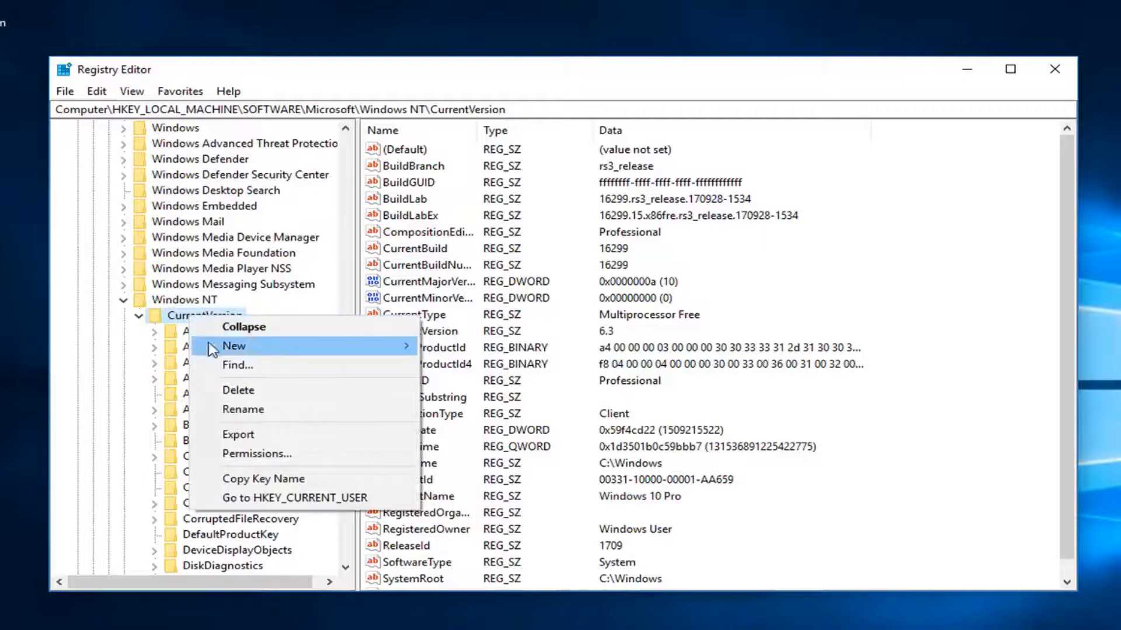
pyautogui.moveTo(225, 350)
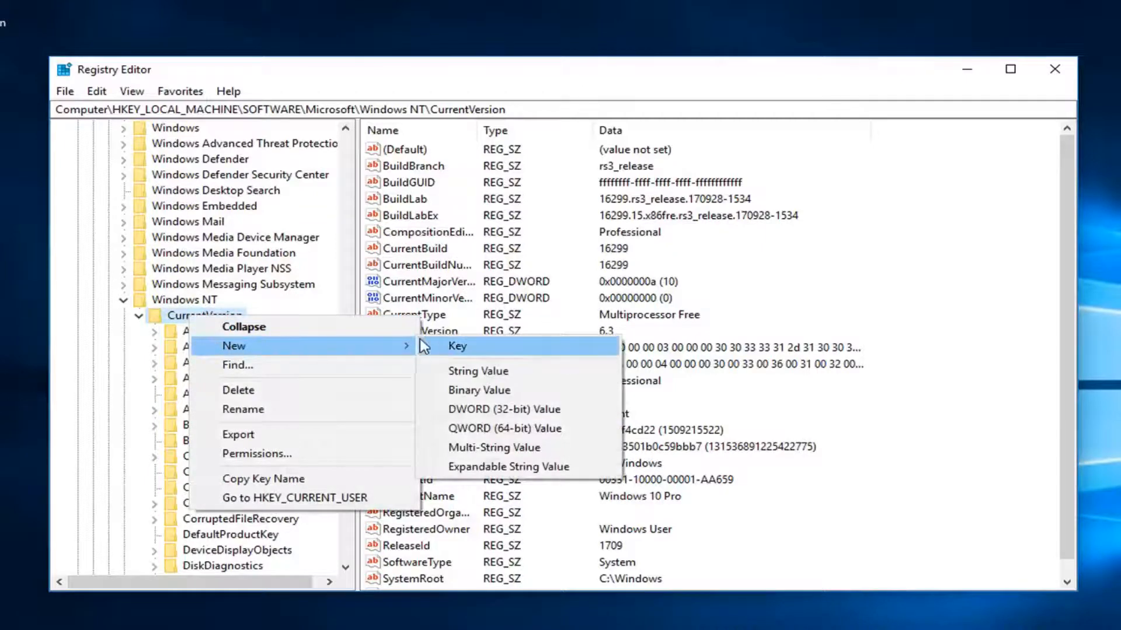
pyautogui.click(457, 347)
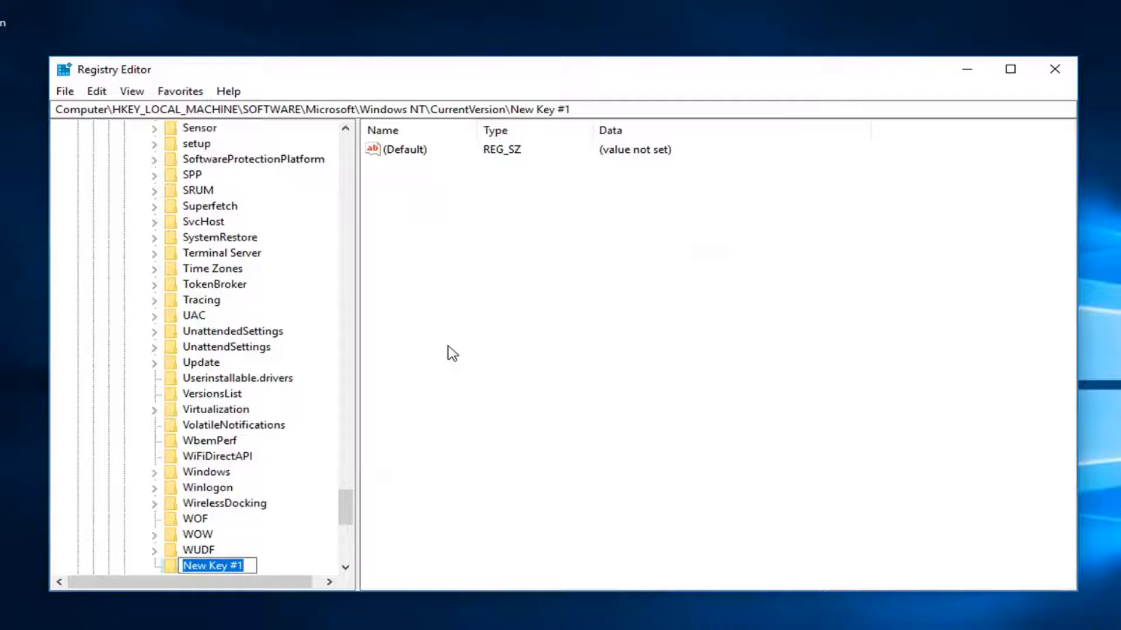
pyautogui.write('M')
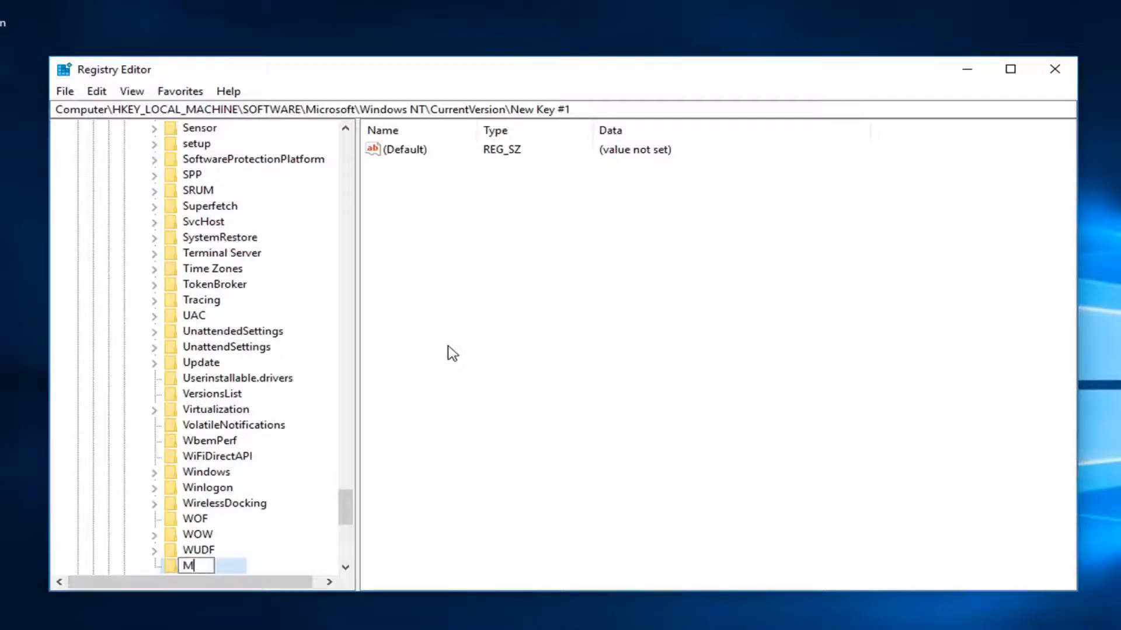
pyautogui.write('TCUVC')
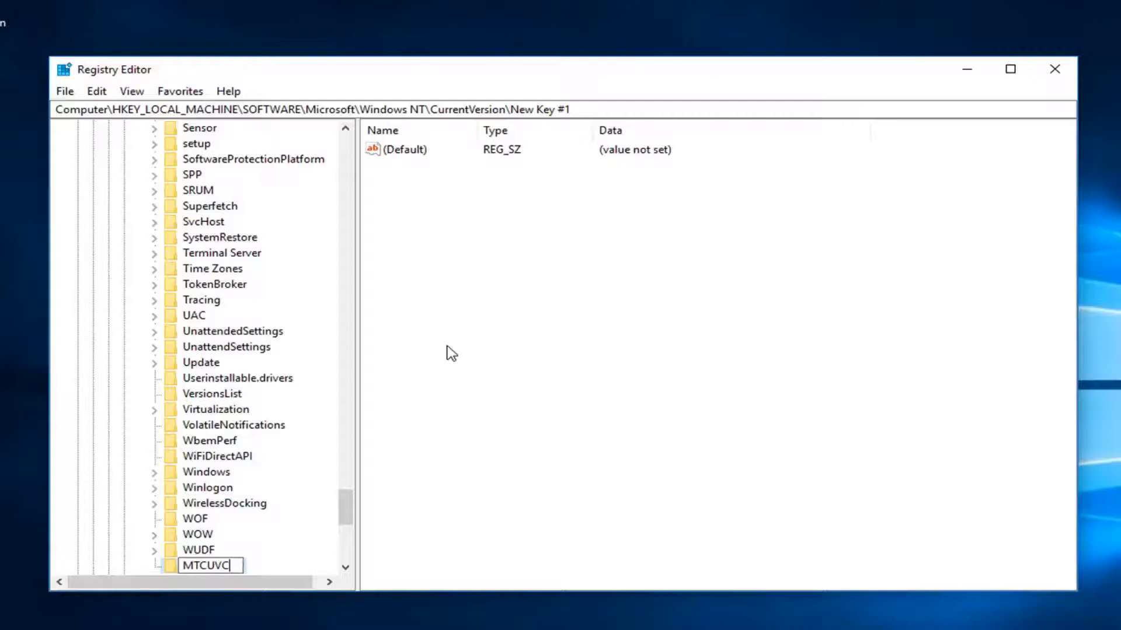
pyautogui.press('Return')
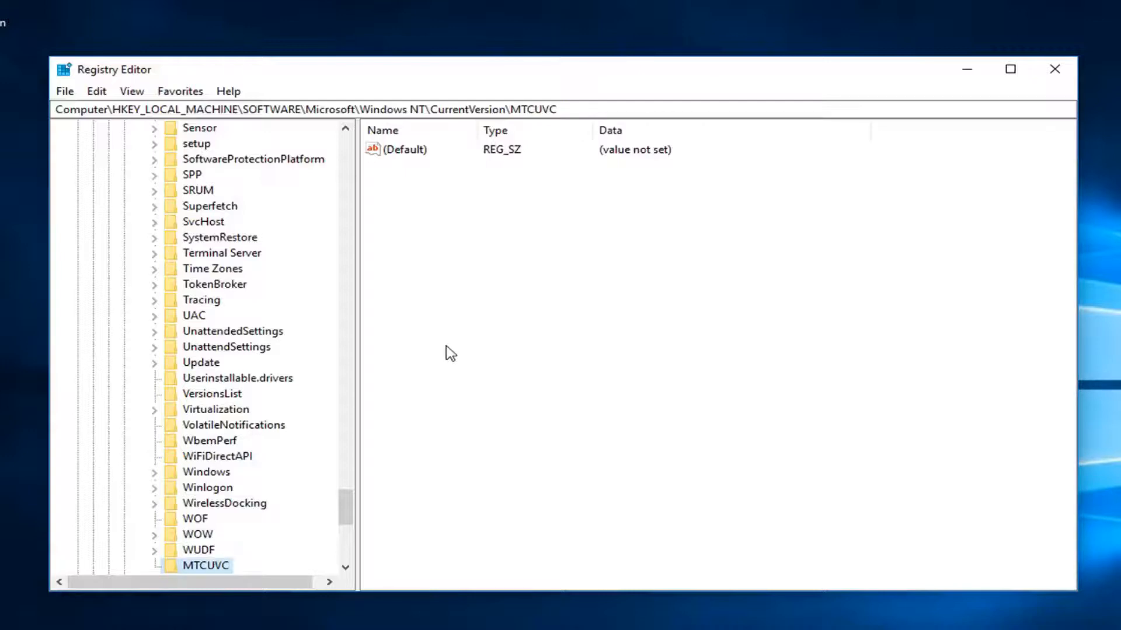
# Add a DWORD (32-bit) value named EnableMtcUvc to the MTCUVC key
pyautogui.scroll(-1, 236, 493)
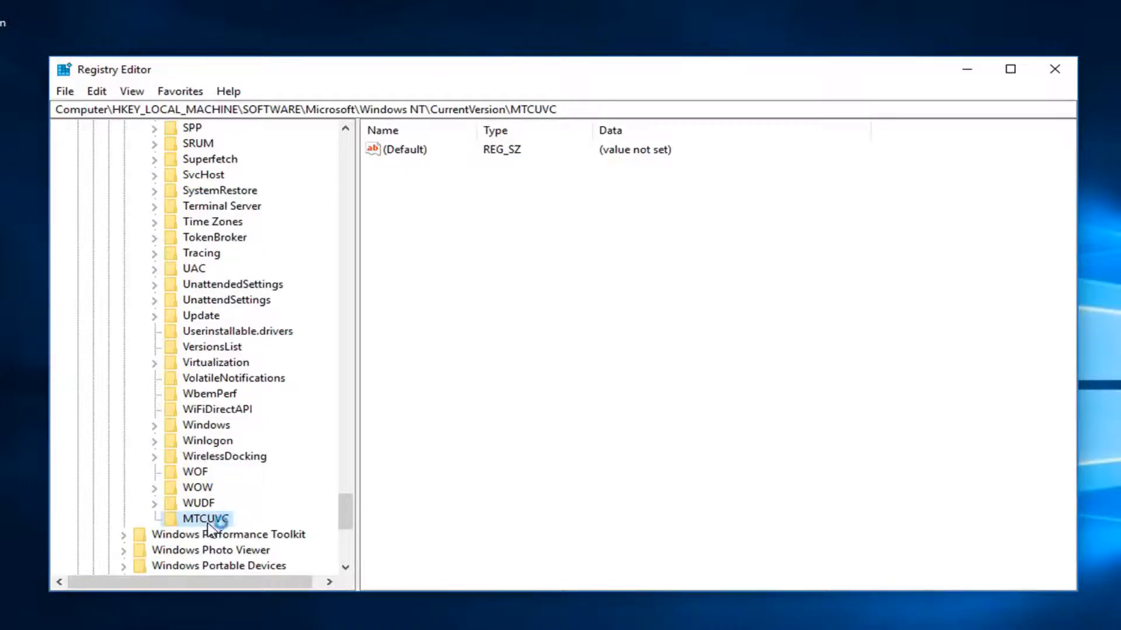
pyautogui.rightClick(206, 529)
pyautogui.moveTo(257, 554)
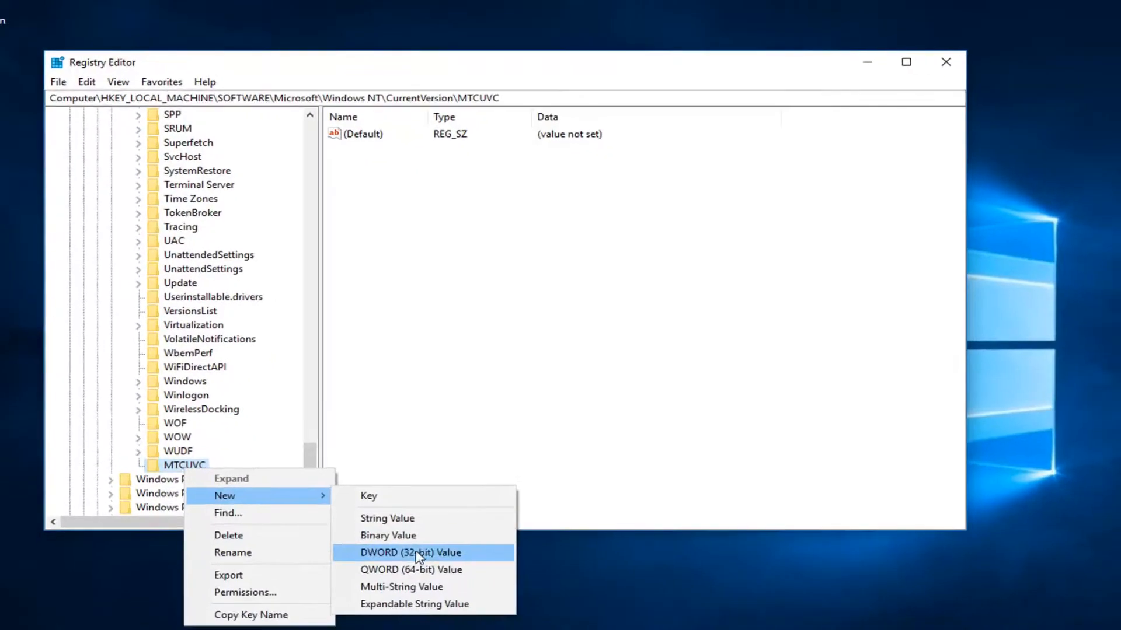
pyautogui.click(417, 553)
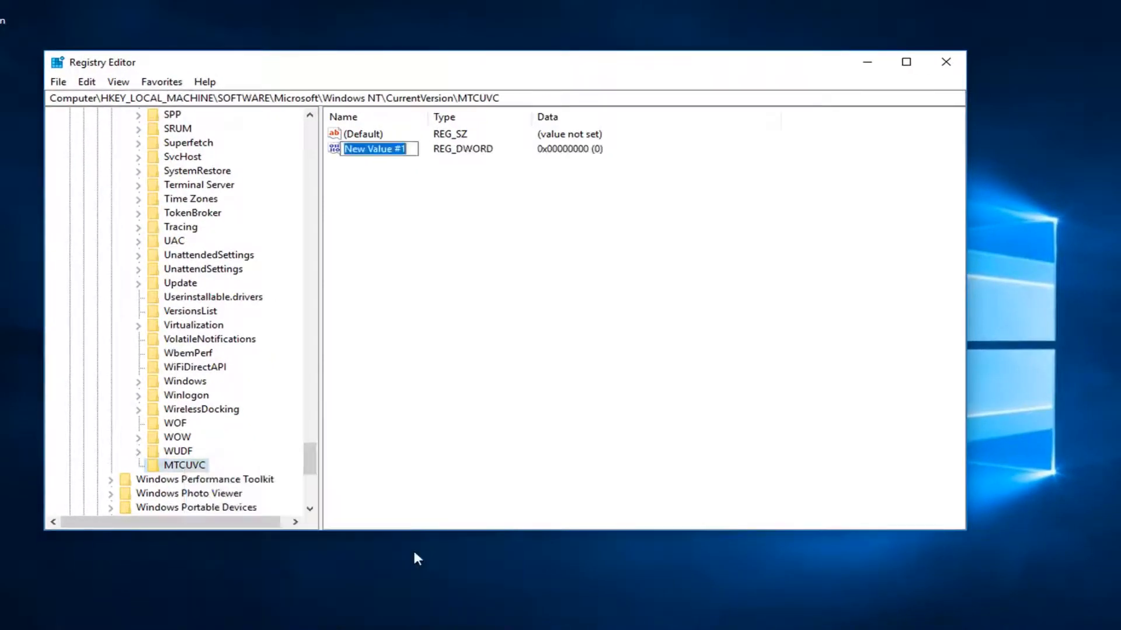
pyautogui.write('Enable')
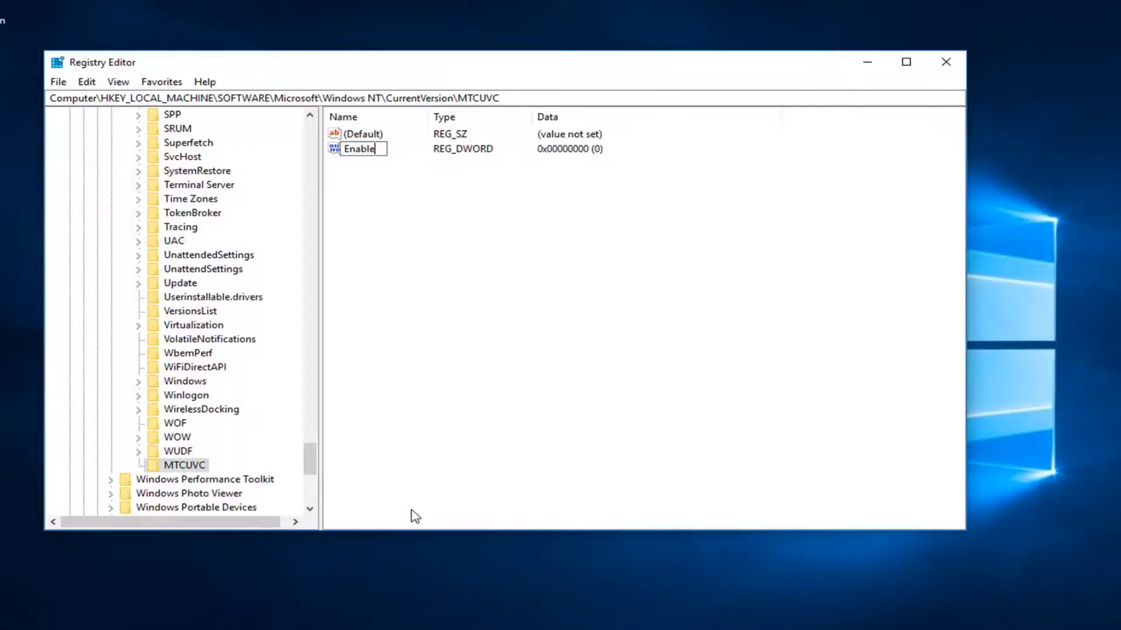
pyautogui.write('Mtc')
pyautogui.write('Uvc')
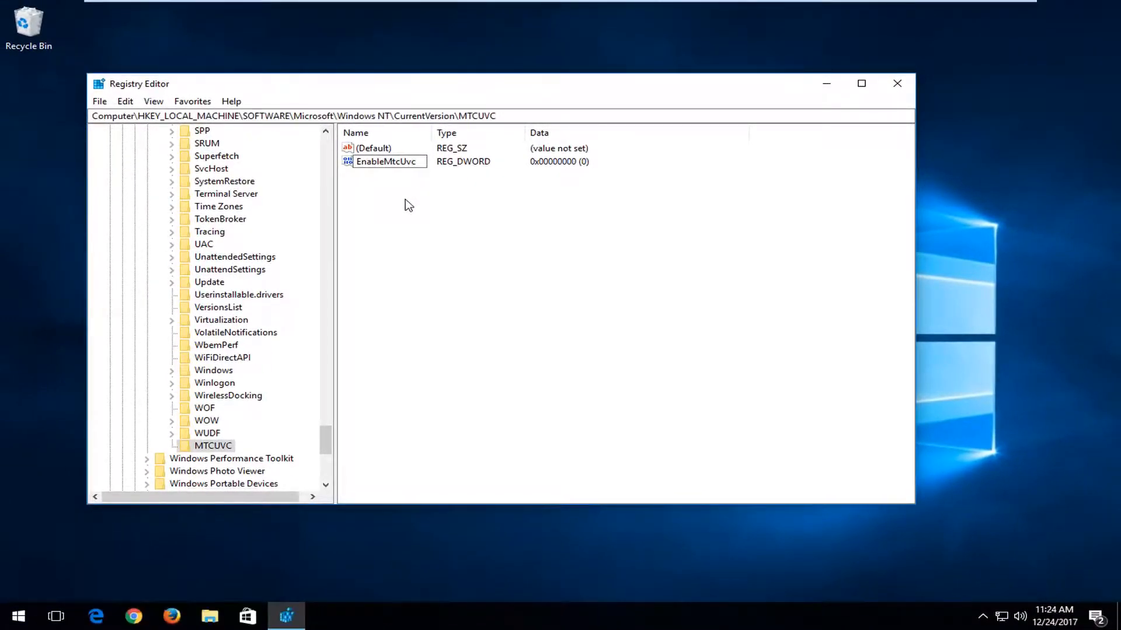
pyautogui.press('Return')
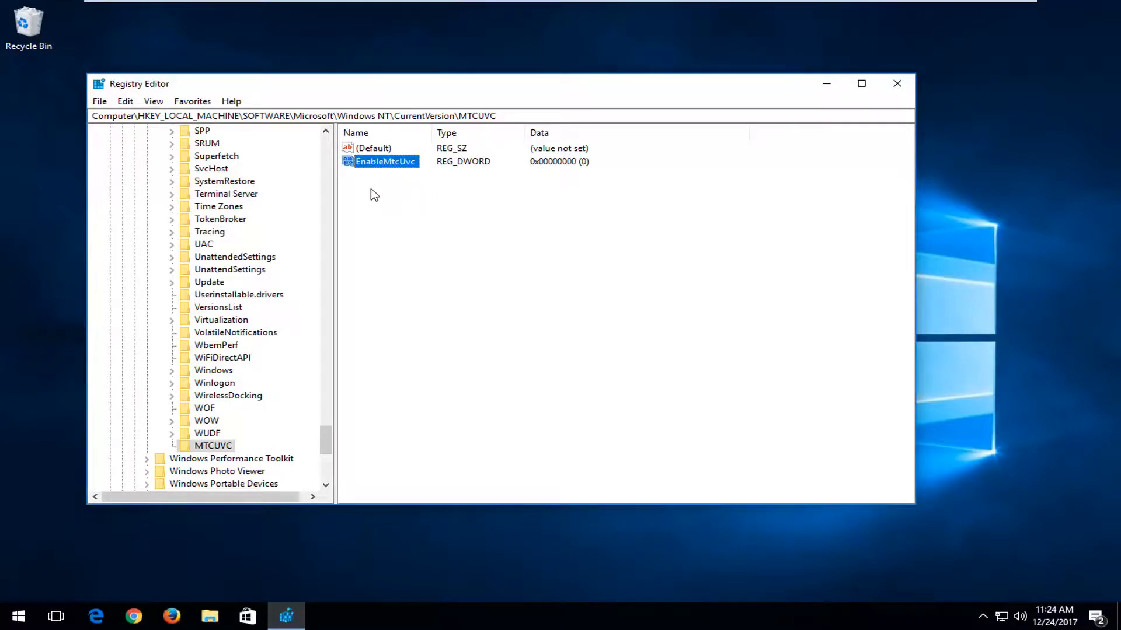
# Edit the EnableMtcUvc DWORD and accept 0 as its value data with the hexadecimal base
pyautogui.rightClick(375, 168)
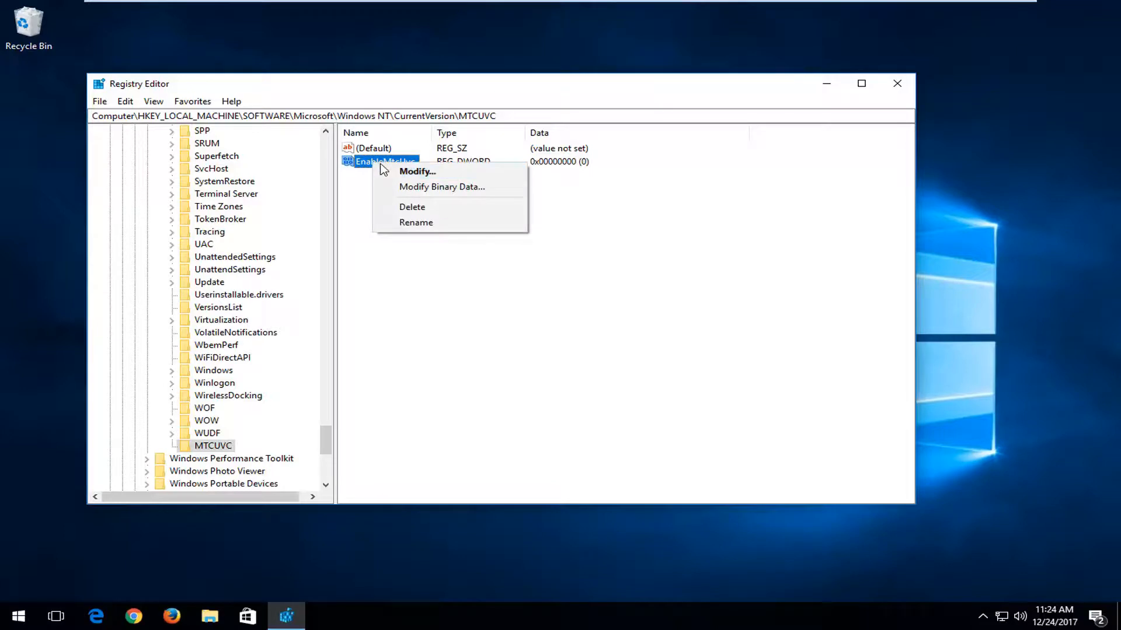
pyautogui.click(409, 174)
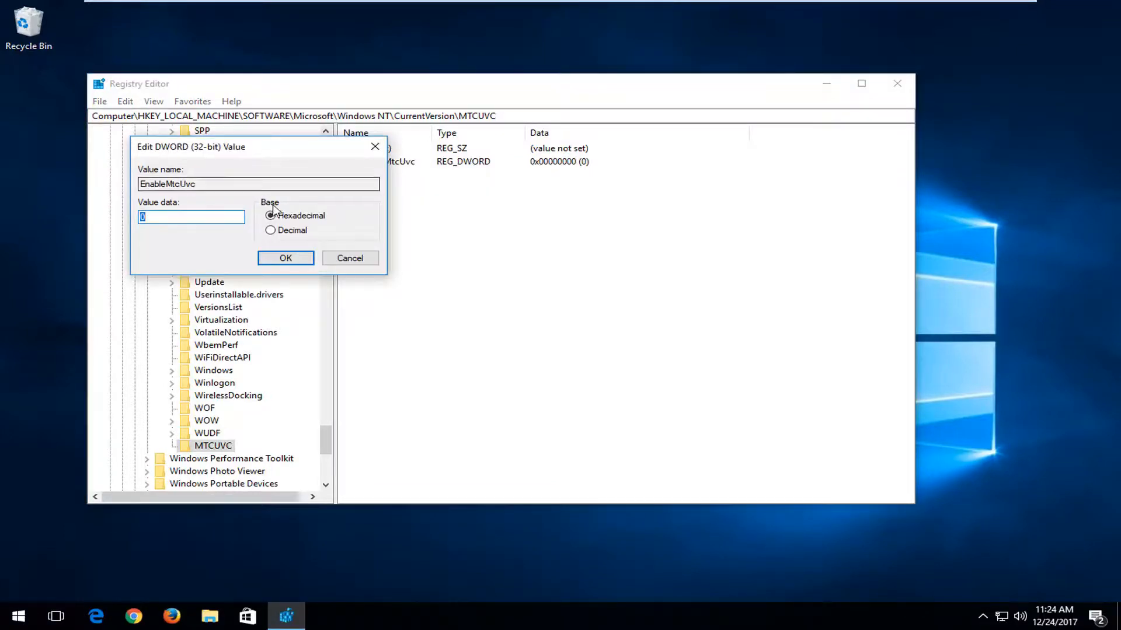
pyautogui.moveTo(251, 149); pyautogui.dragTo(537, 190)
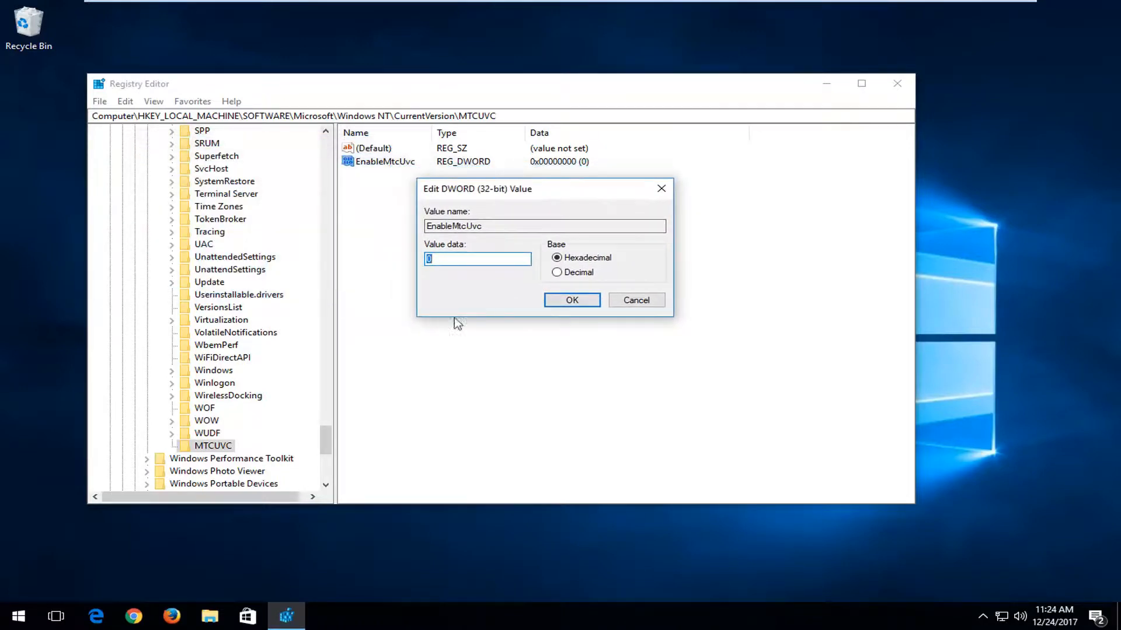
pyautogui.click(456, 259)
pyautogui.click(569, 300)
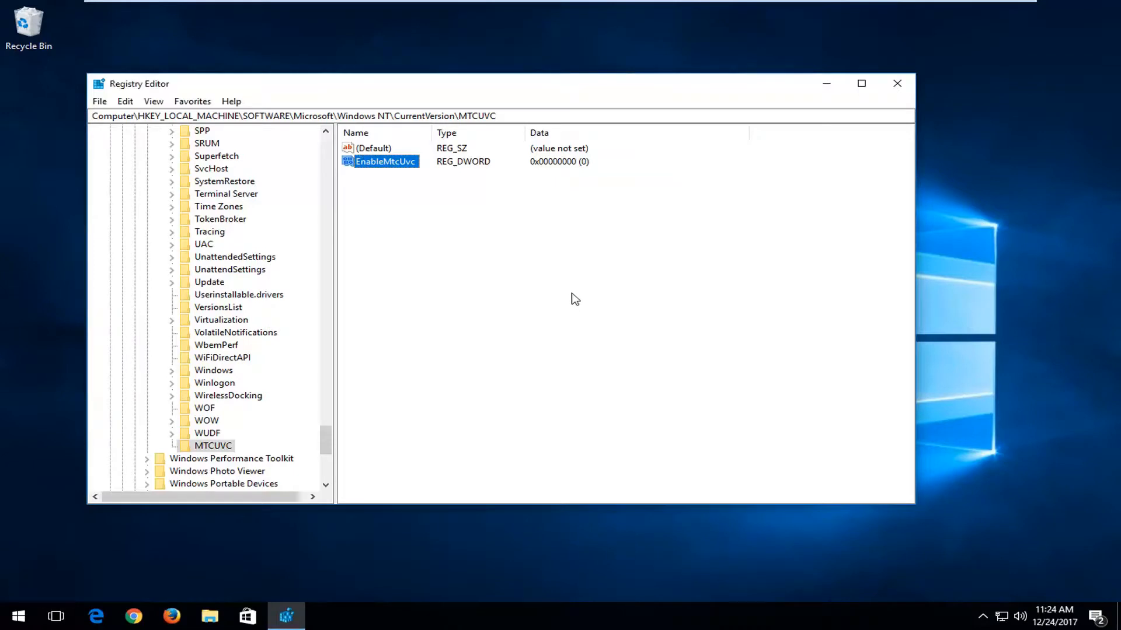
# Close the Registry Editor and open the taskbar volume control to check its style
pyautogui.click(1020, 616)
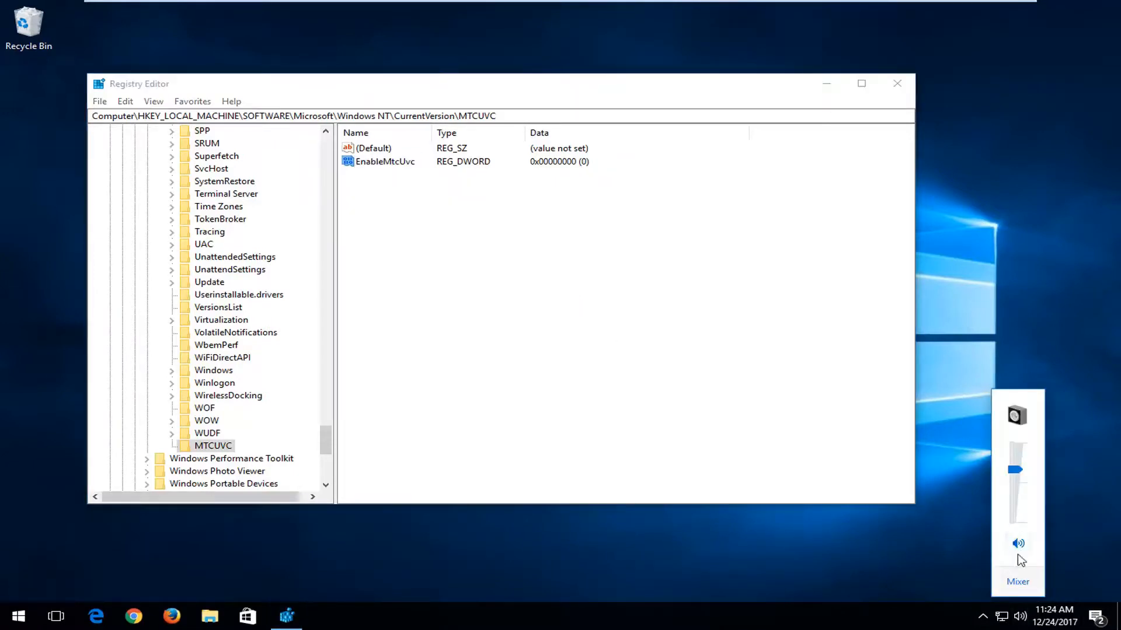
pyautogui.click(897, 83)
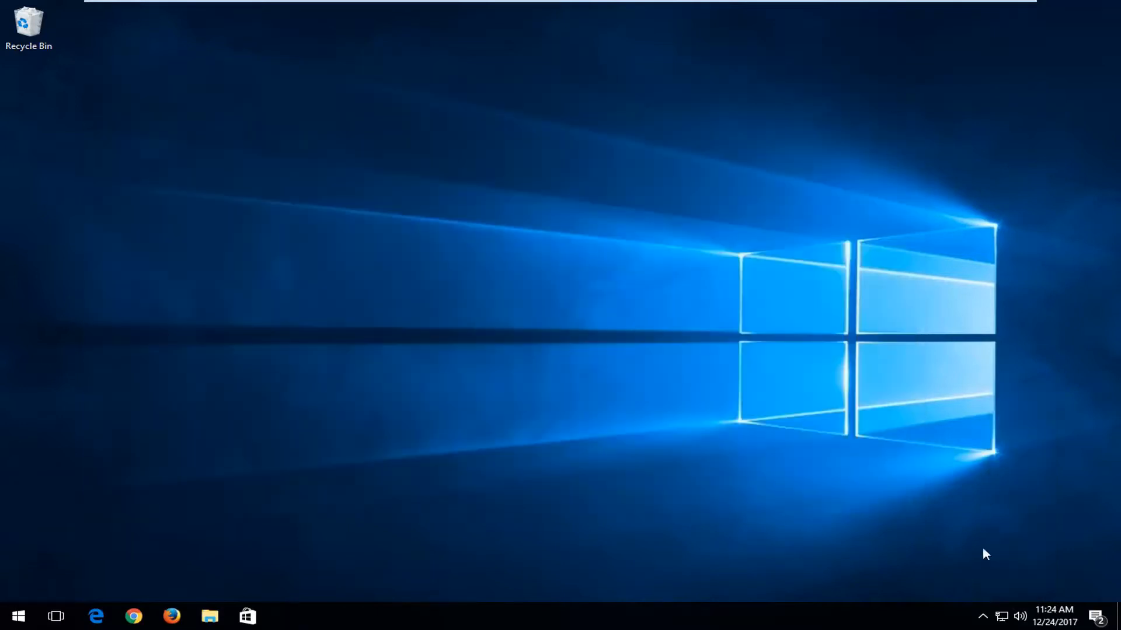
pyautogui.click(1022, 618)
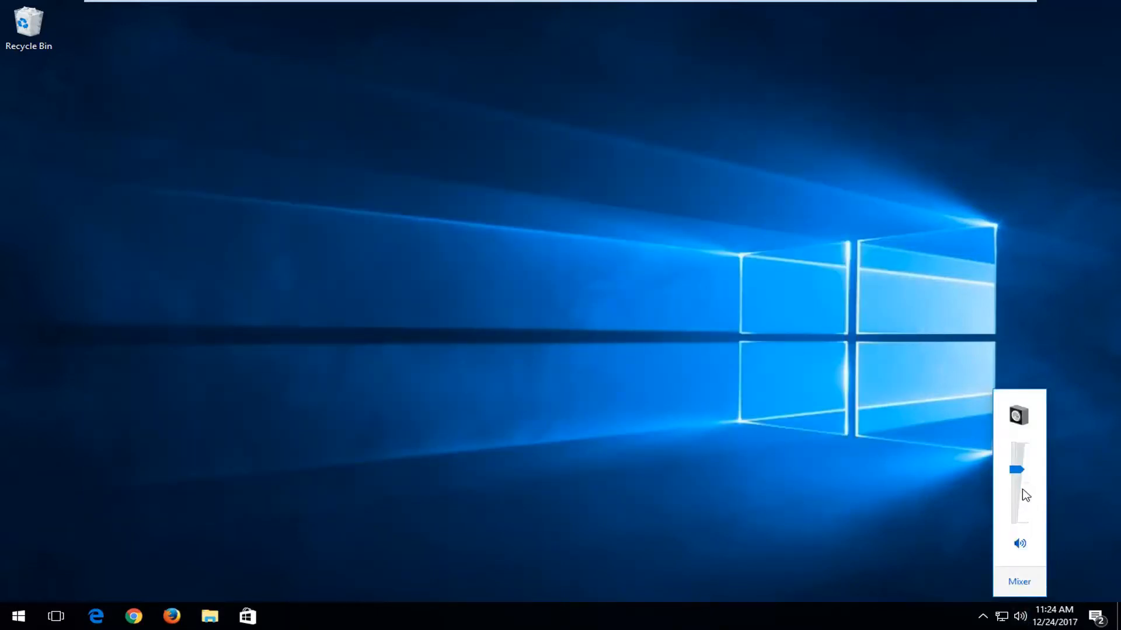